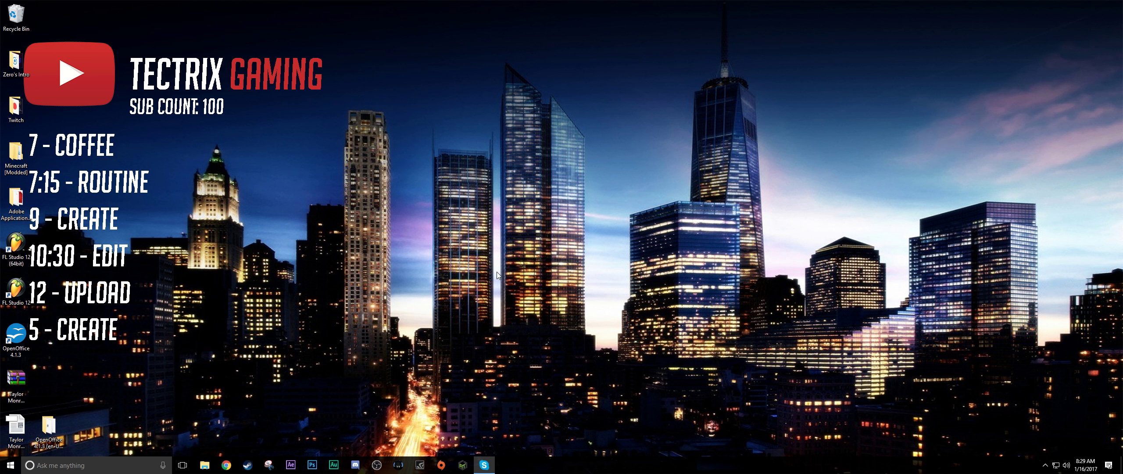
- Open a Command Prompt window on the desktop by searching for cmd
click(101, 466)
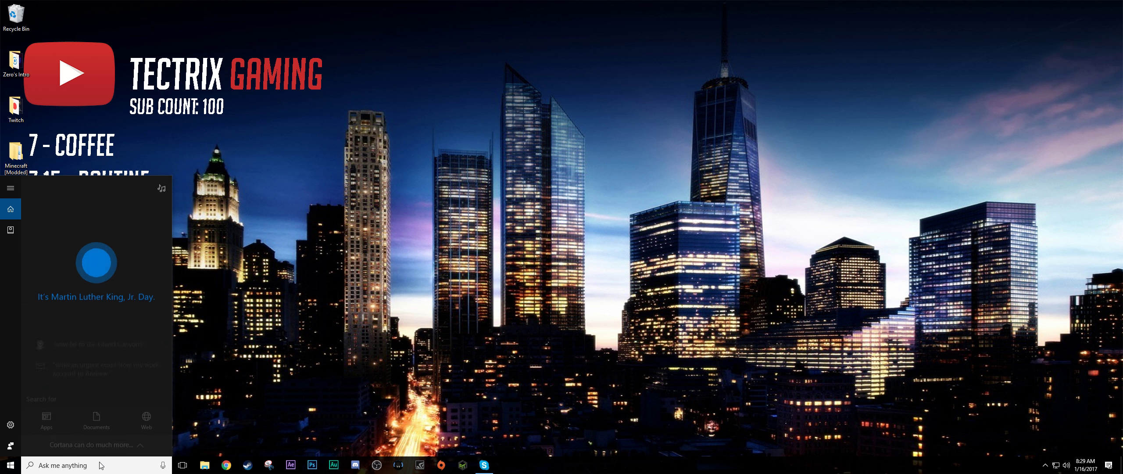
text(cmd)
key(Return)
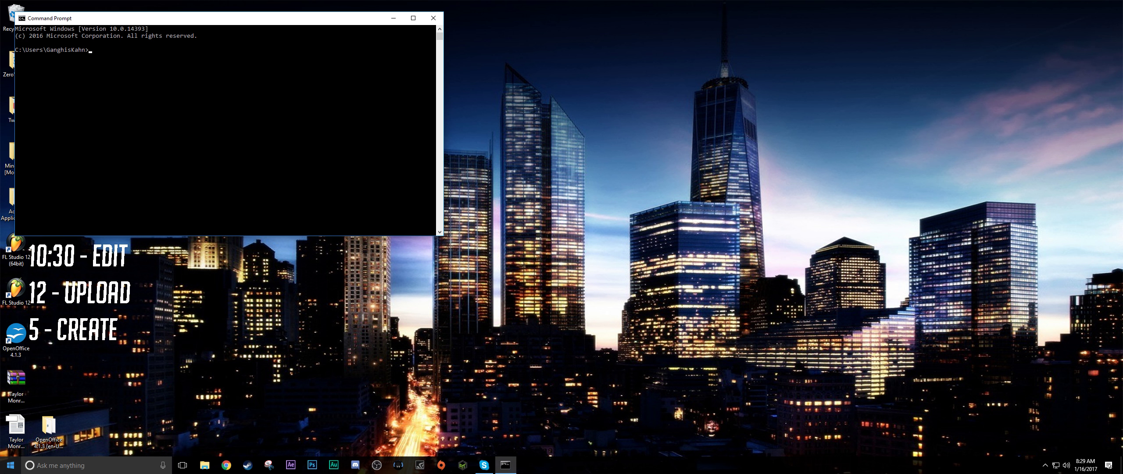
- Open a second command prompt by running cmd from the Run dialog, and close that extra window
right_click(9, 469)
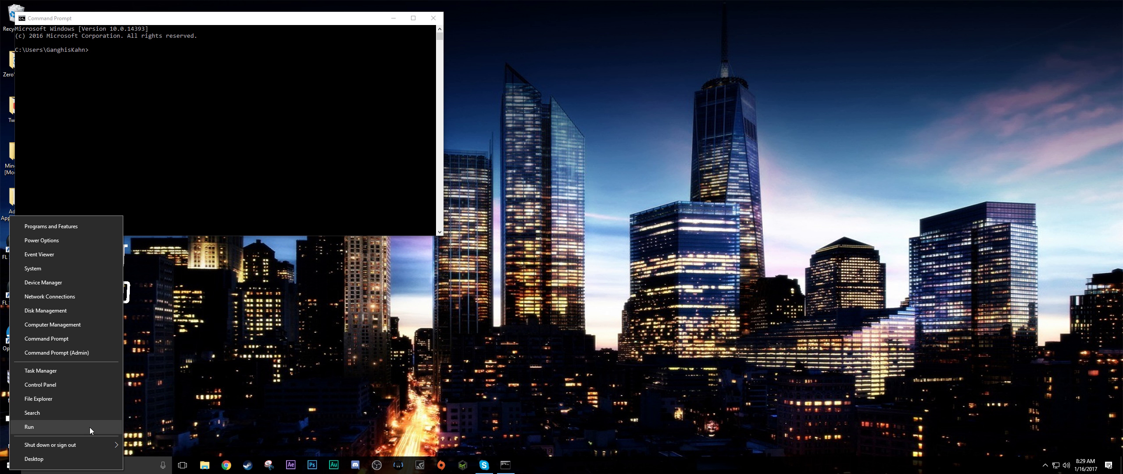
click(65, 427)
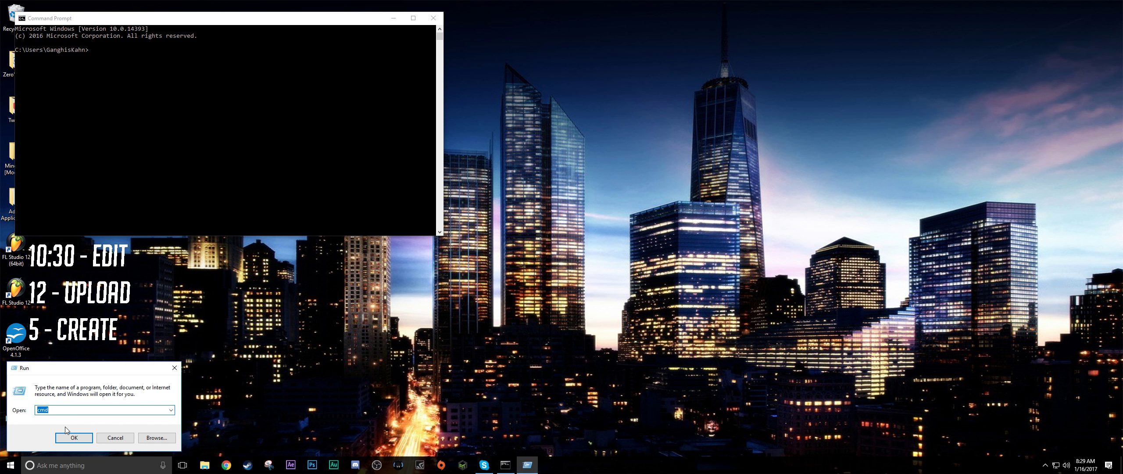
key(Return)
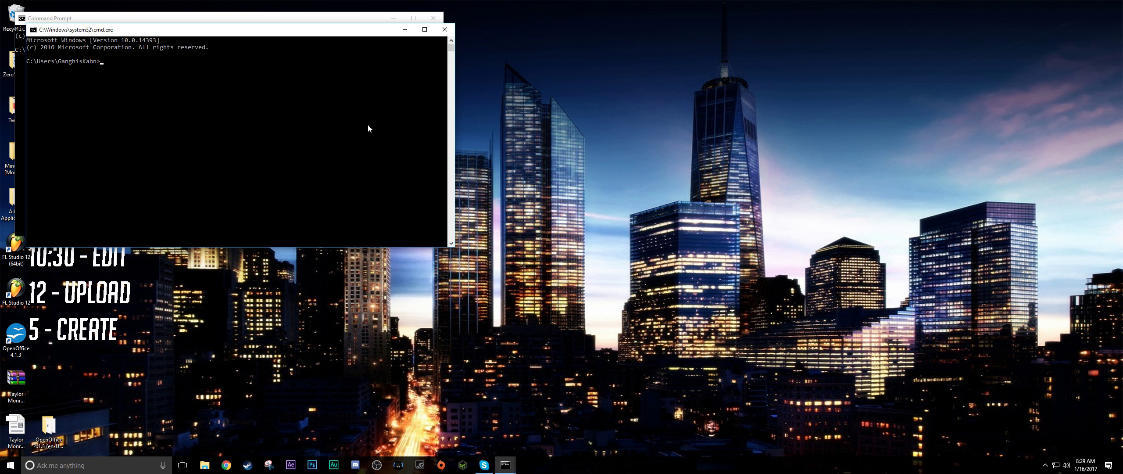
click(445, 29)
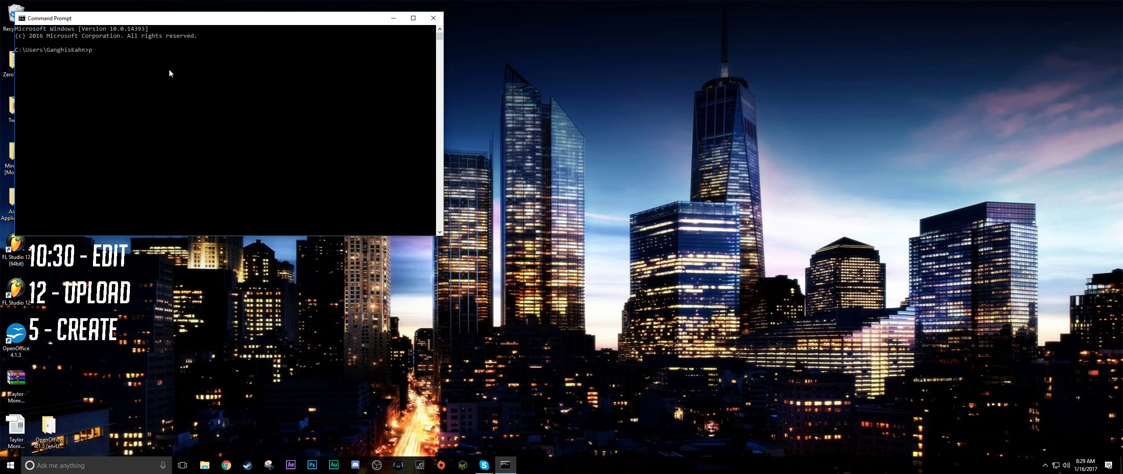
- Run ipconfig in the command prompt to list the network adapter addresses
text(p)
key(BackSpace)
text(ipconfig)
key(Return)
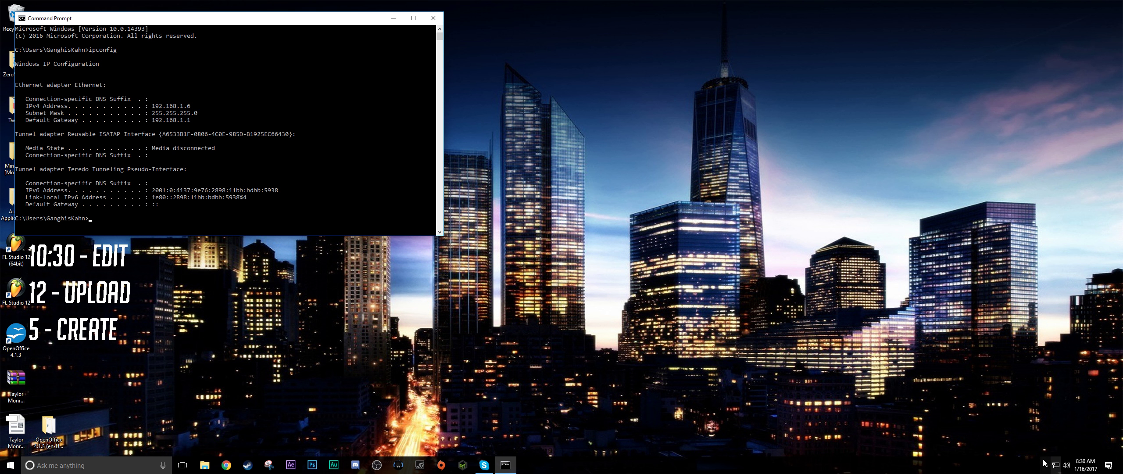
- Open the Ethernet connection's details from the Network and Sharing Center and place them over the command prompt, beside the ipconfig values
right_click(1057, 465)
click(1059, 460)
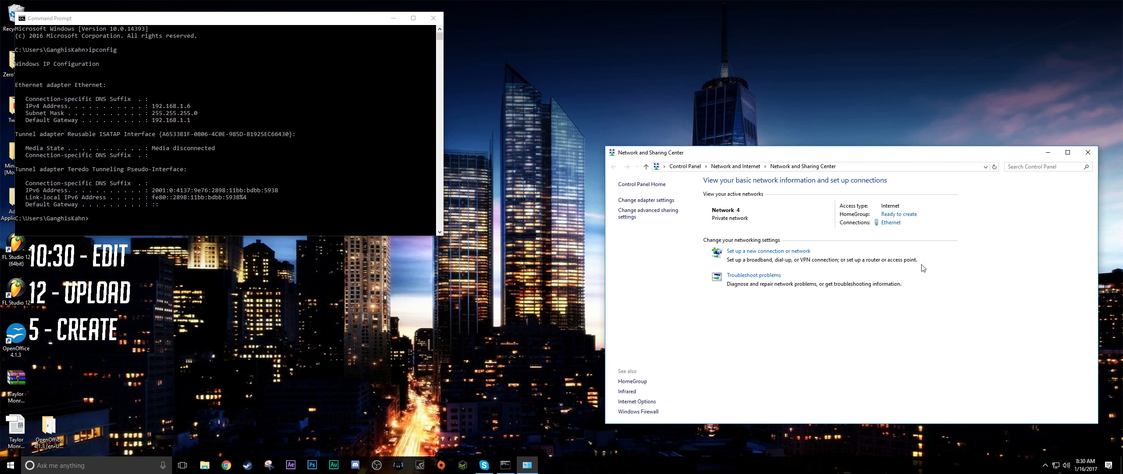
click(892, 223)
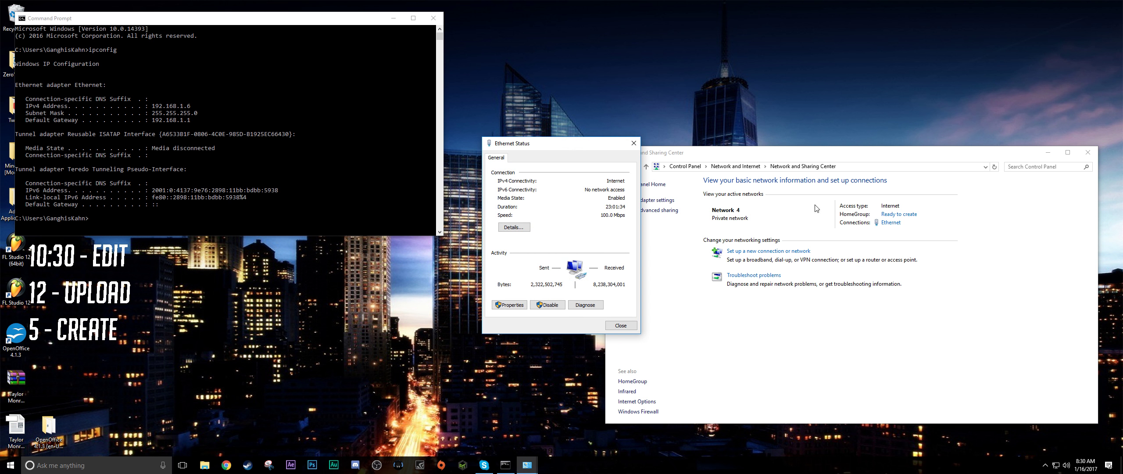
click(514, 228)
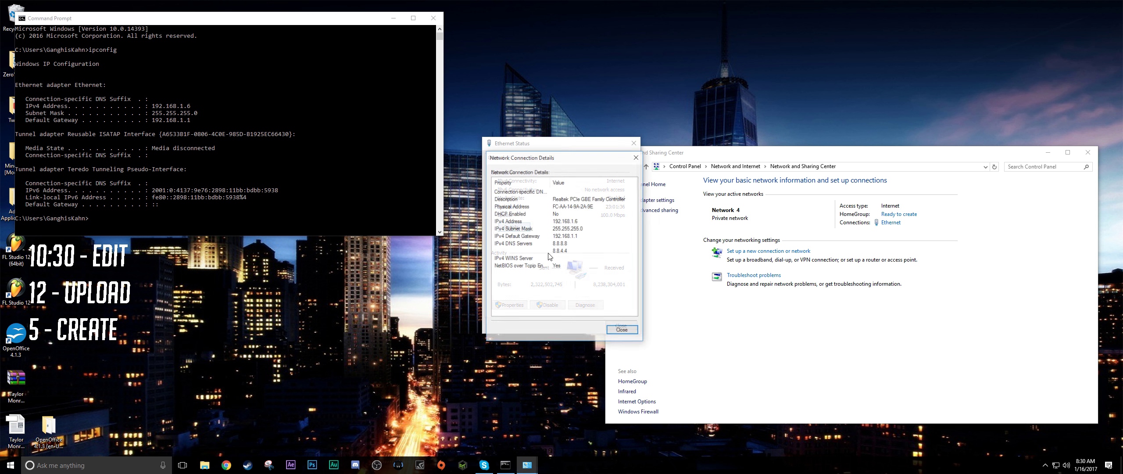
drag(530, 160, 265, 52)
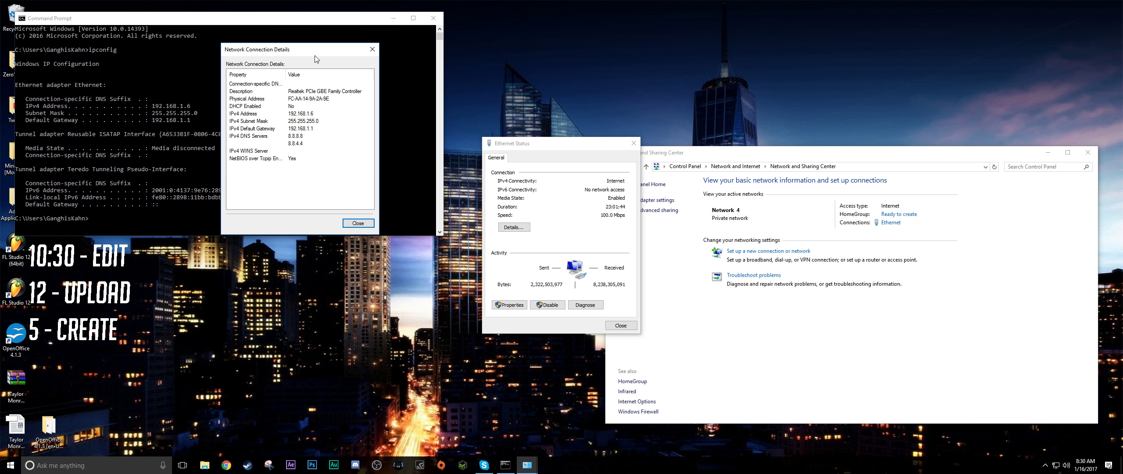
drag(315, 54, 384, 51)
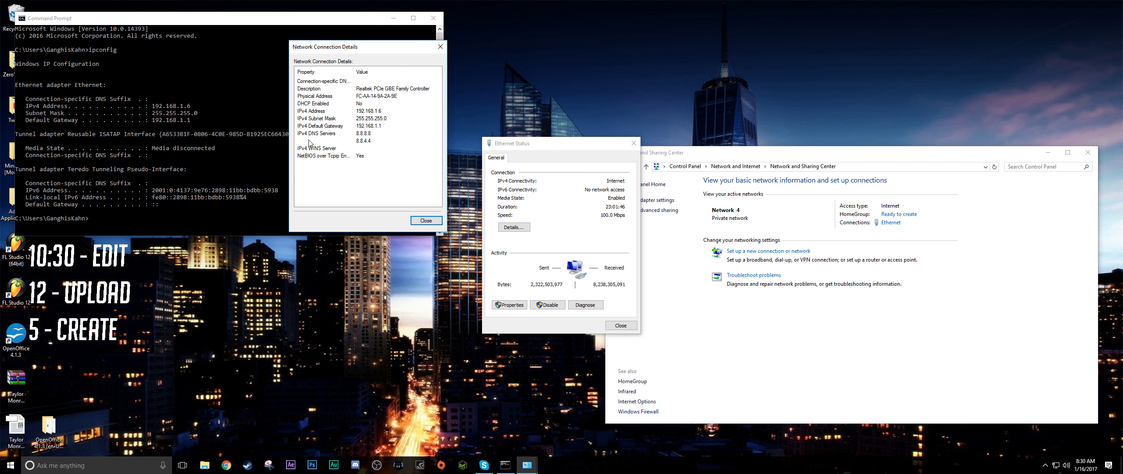
- Examine the IPv4 DNS server entries in the network connection details
click(400, 149)
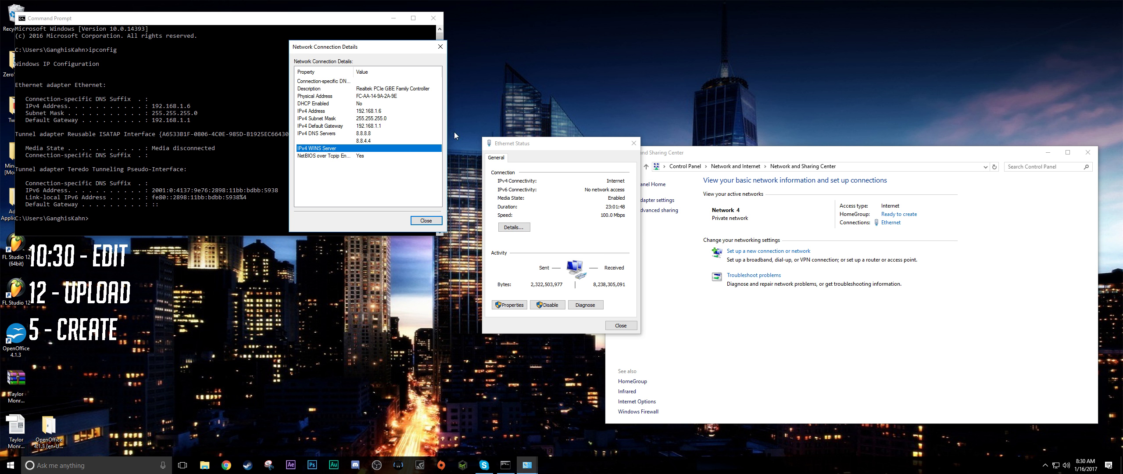
click(360, 141)
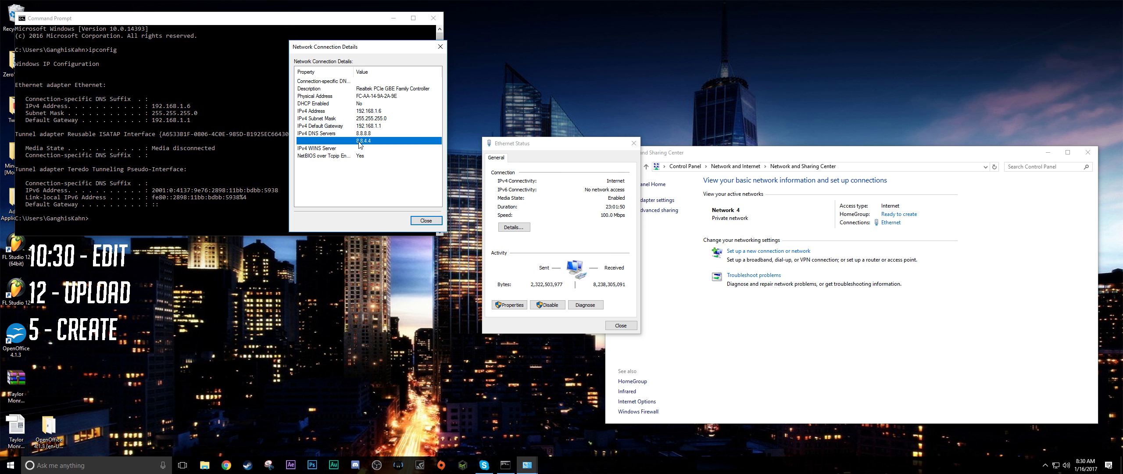
click(365, 134)
click(366, 140)
- Close the connection details and open the Internet Protocol Version 4 (TCP/IPv4) properties of the Ethernet adapter
click(508, 307)
click(434, 222)
click(510, 304)
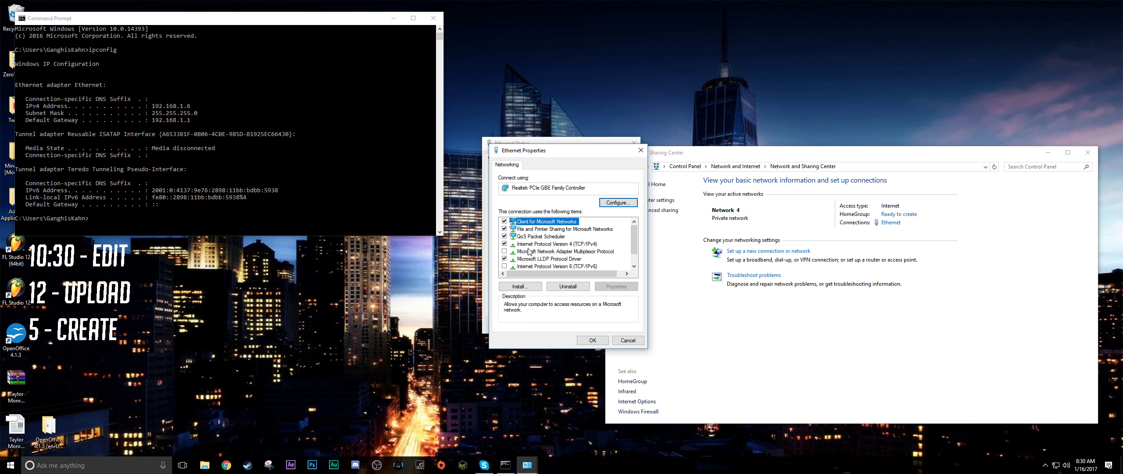
double_click(586, 245)
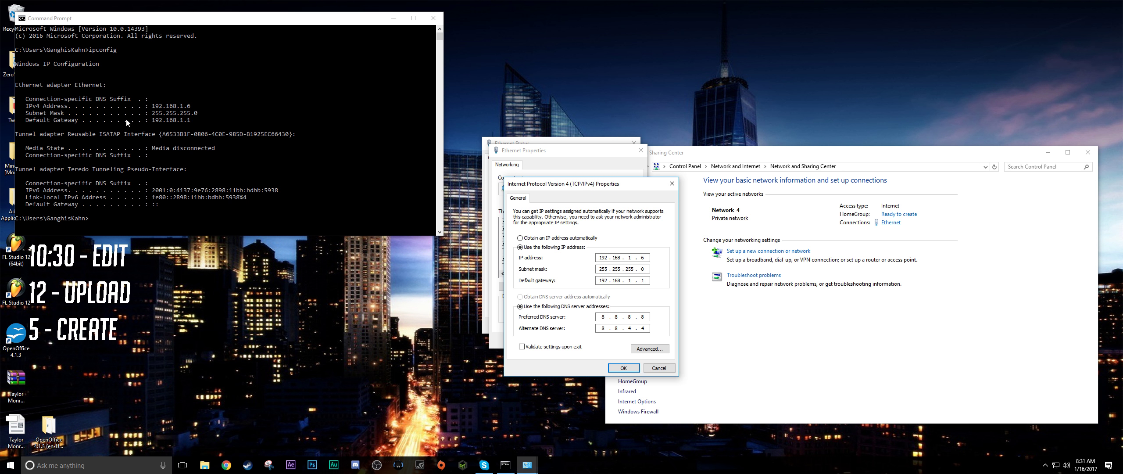
click(524, 142)
drag(577, 188, 603, 165)
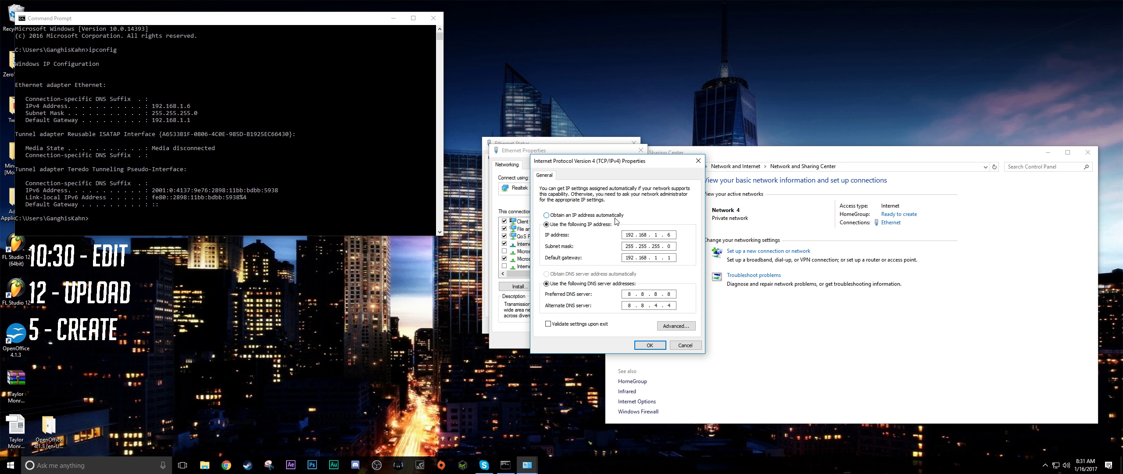
- Set IPv4 to use a manually entered 192.168 IP address with a subnet mask and default gateway 192.168.1.1, and accept the settings
double_click(626, 246)
click(546, 215)
click(547, 224)
click(628, 234)
text(192 . 168)
click(630, 248)
click(631, 257)
text(192 . 168 . 1 . 1)
click(650, 345)
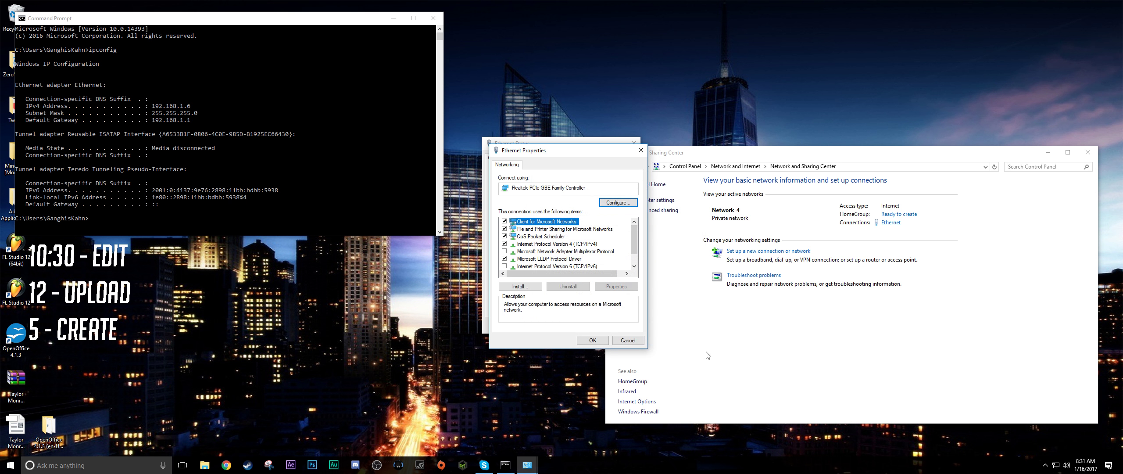
- Confirm the Ethernet properties and close the Ethernet status and Network and Sharing Center windows
click(593, 341)
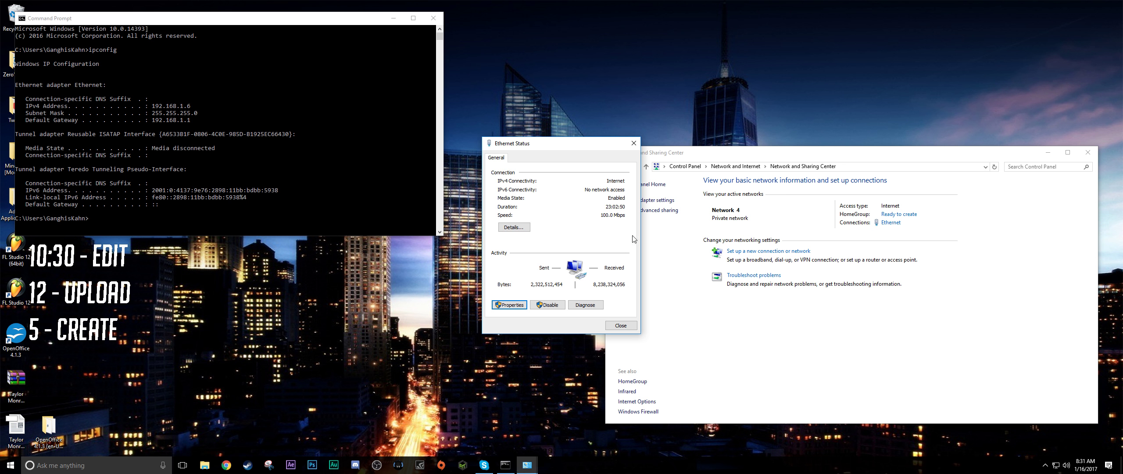
click(622, 326)
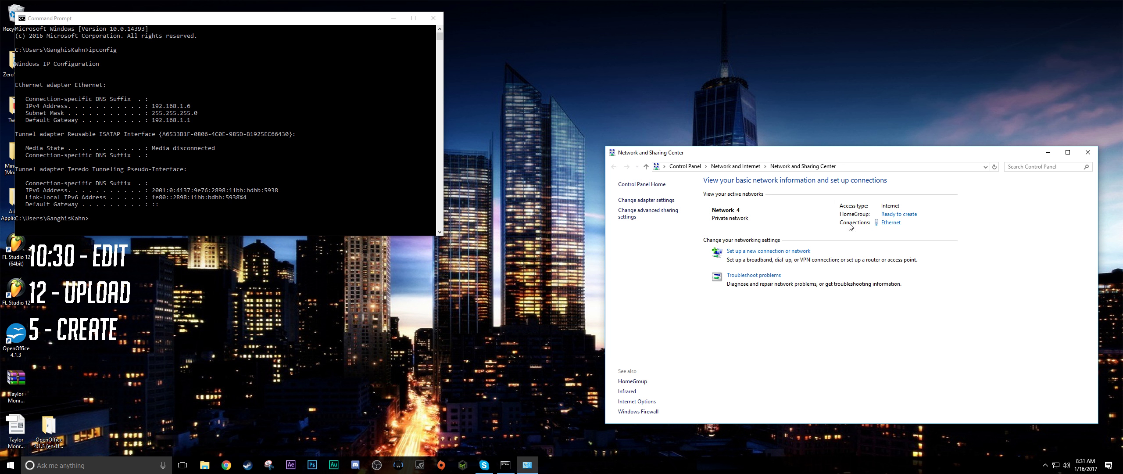
click(1096, 152)
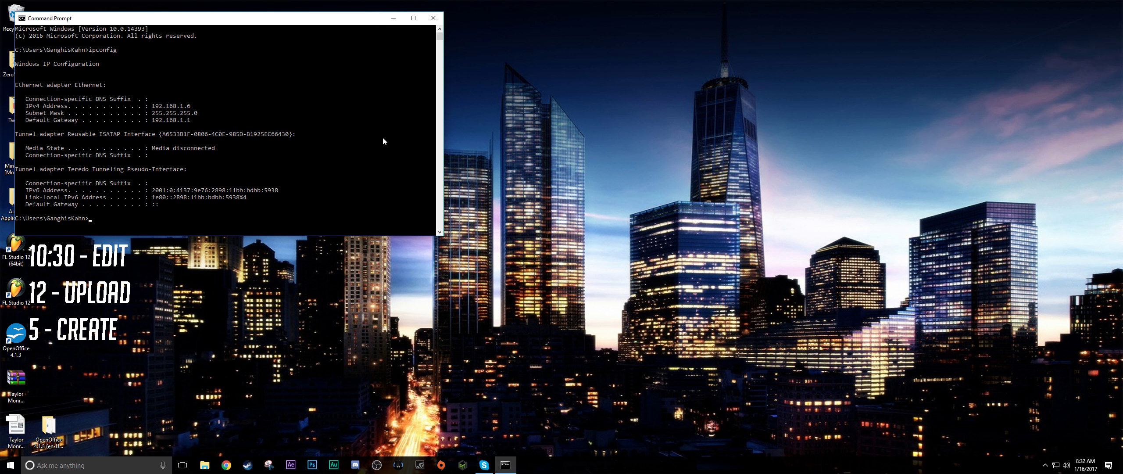
drag(269, 21, 408, 37)
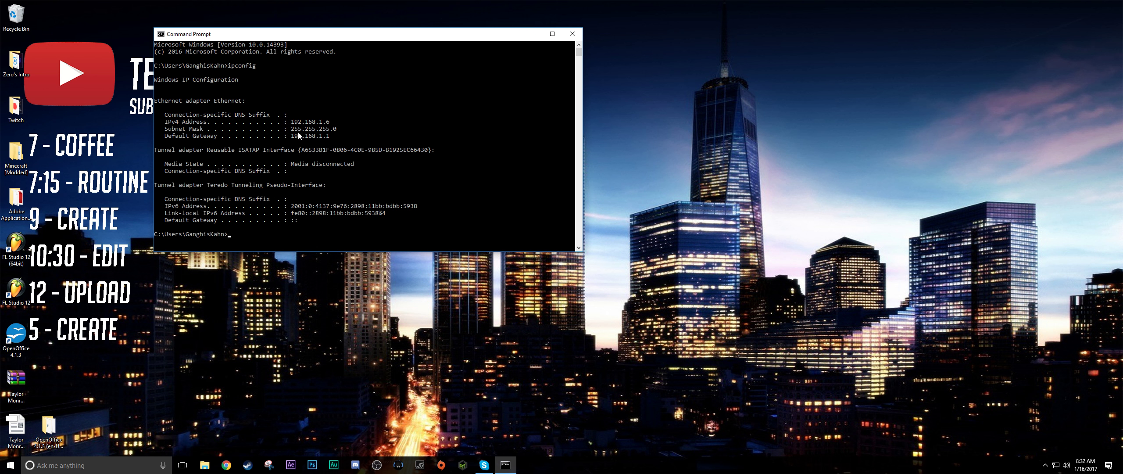
click(8, 155)
double_click(8, 154)
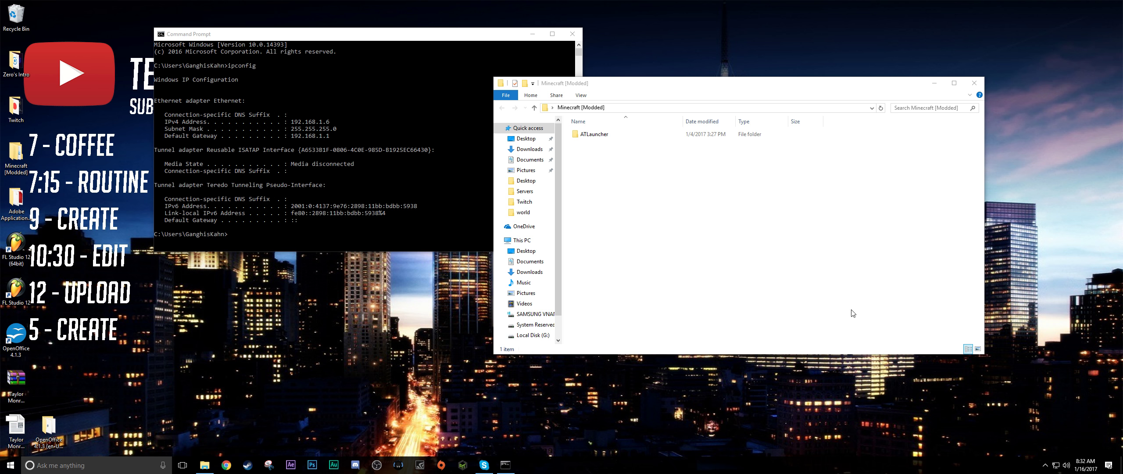
click(974, 83)
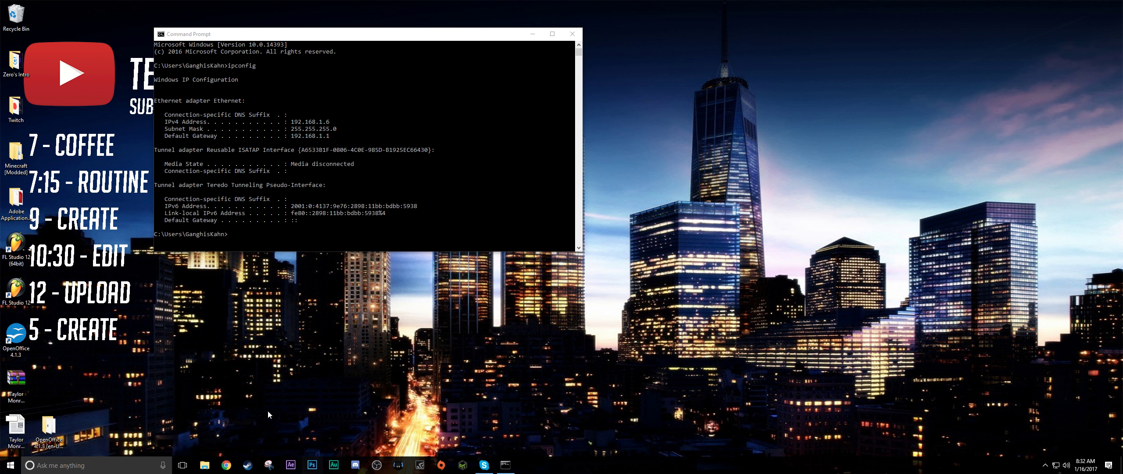
- Switch to Chrome, go to the router page at 192.168.1.1 and log in as admin with the router password
click(226, 466)
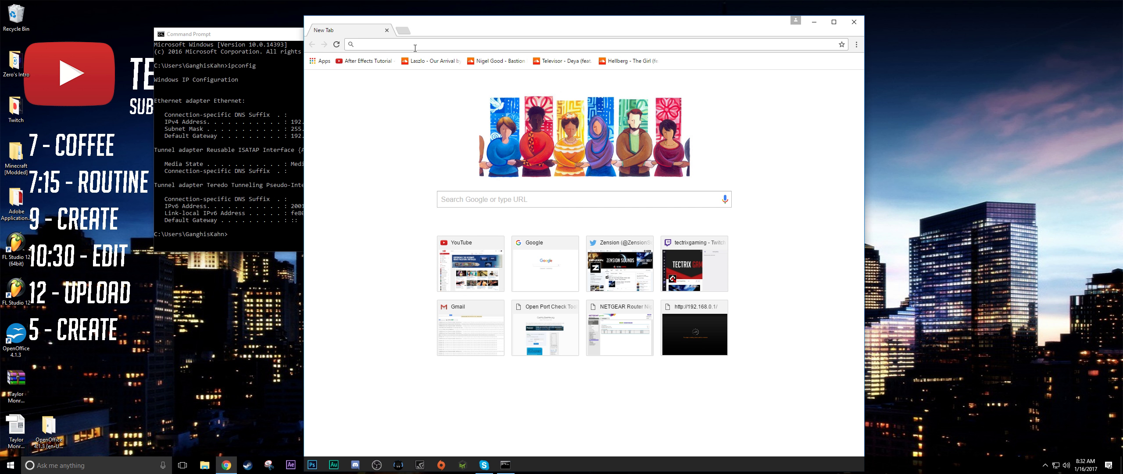
text(192.168.1.1)
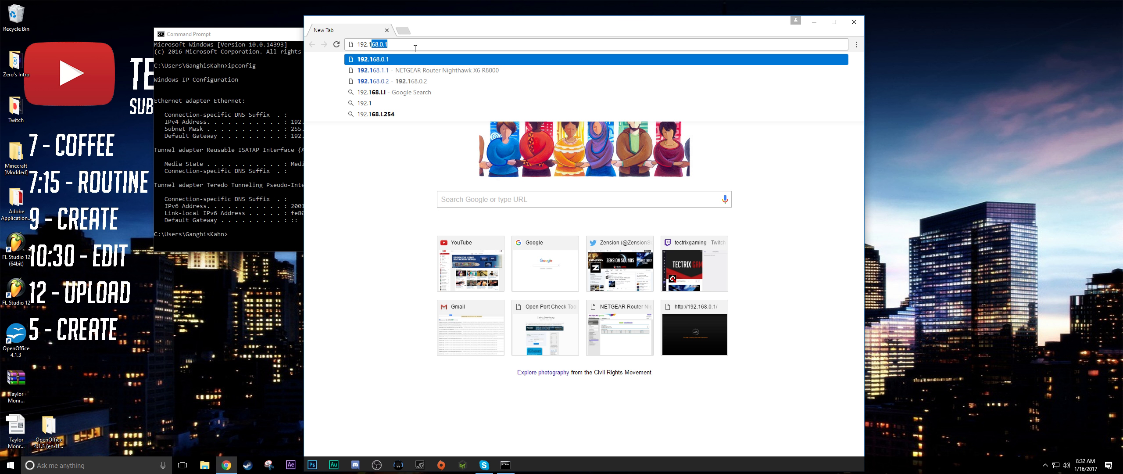
key(Return)
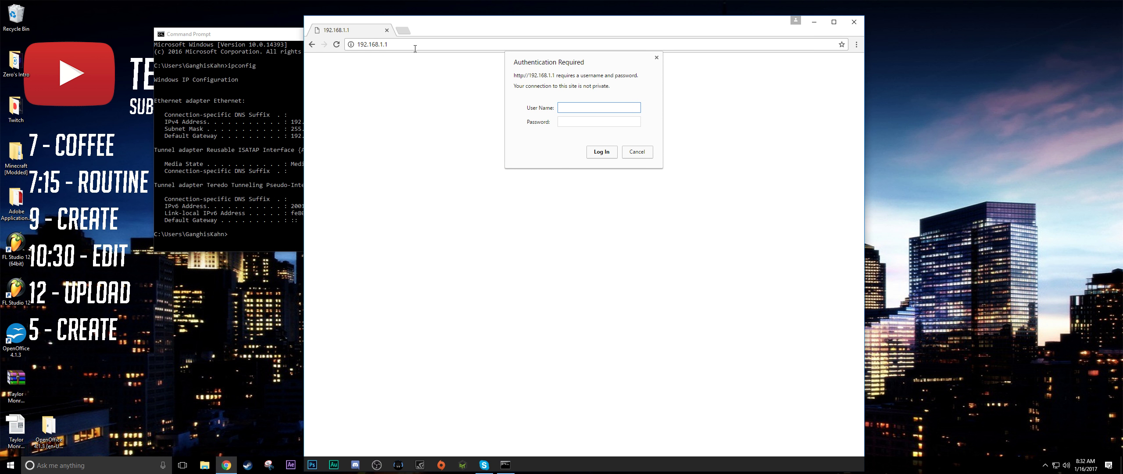
text(admin)
key(Tab)
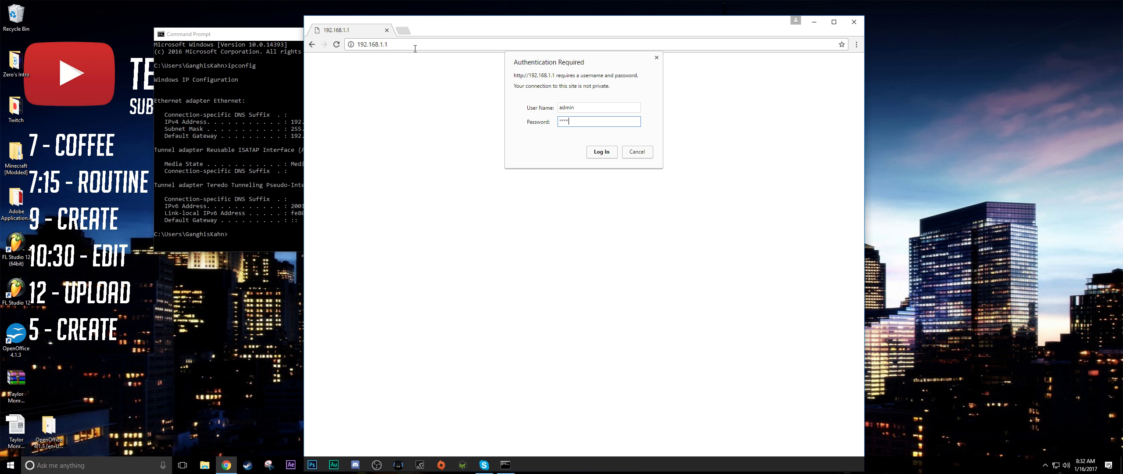
key(Return)
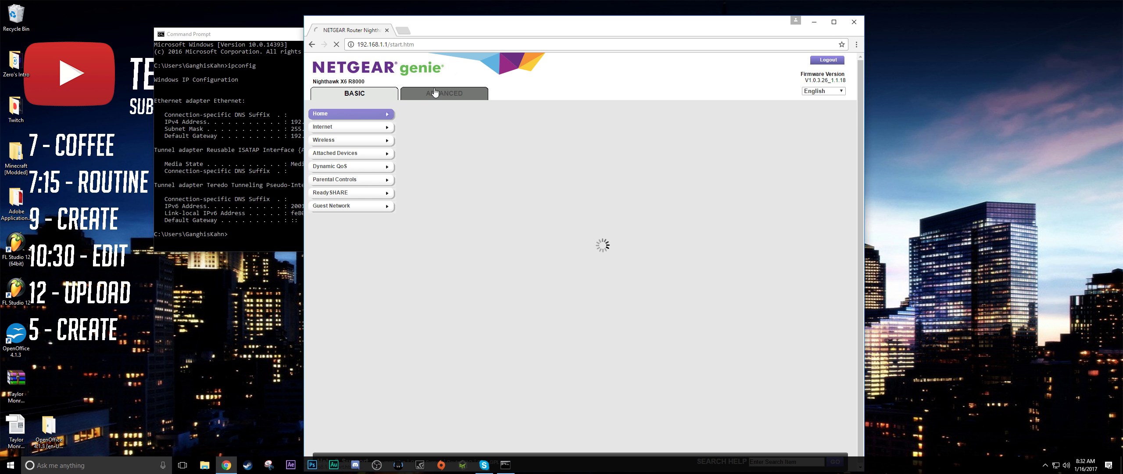
- Open the UPnP page in the router's advanced setup to view its port map table
click(356, 197)
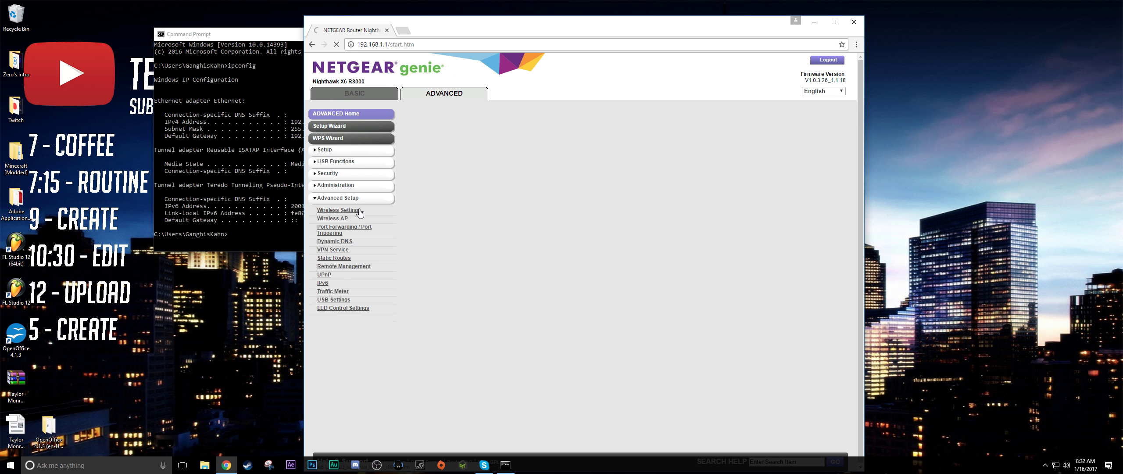
click(324, 275)
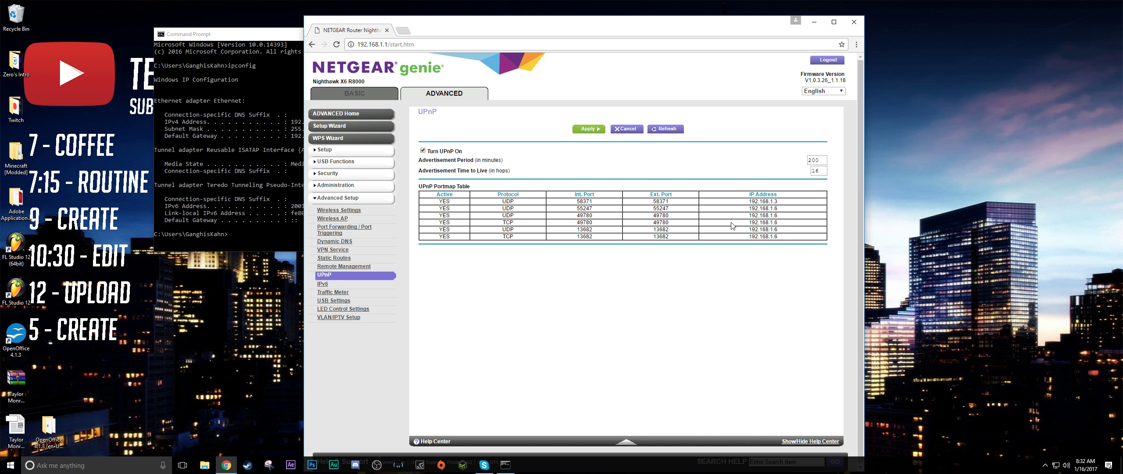
scroll(781, 232, down, 1)
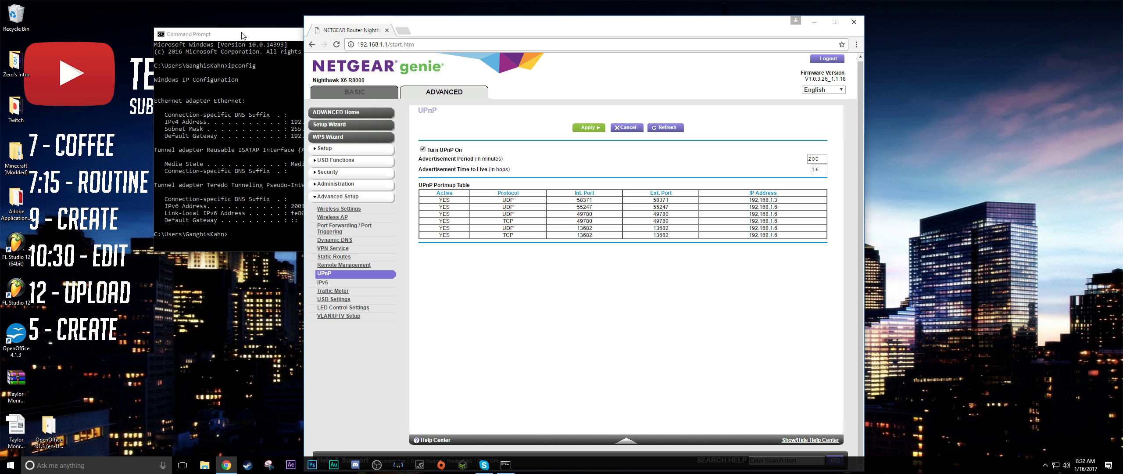
- Arrange the command prompt and the router page side by side to compare the IPv4 address with the UPnP table
drag(244, 34, 149, 30)
click(763, 262)
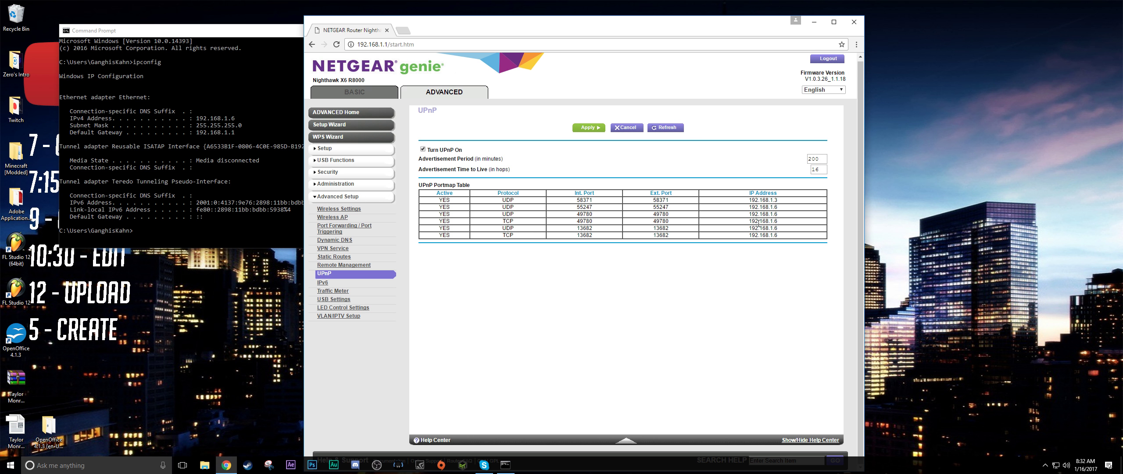
drag(526, 29, 753, 24)
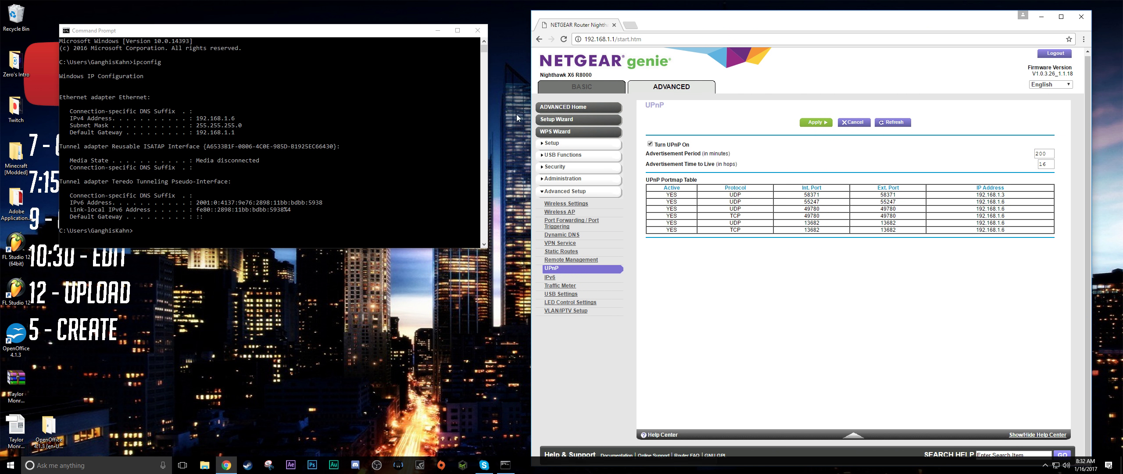
click(253, 228)
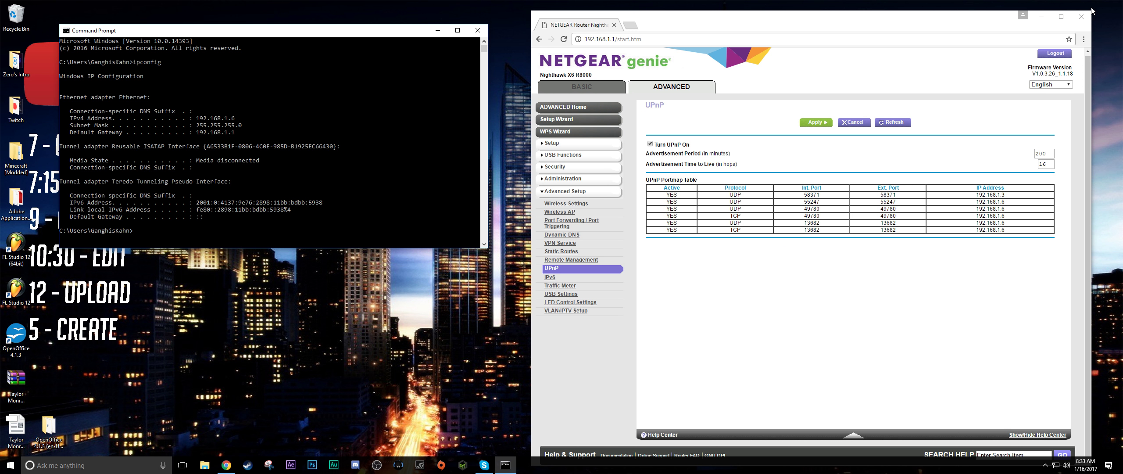
- Close the browser with the router page and the command prompt window
click(1088, 27)
click(1081, 17)
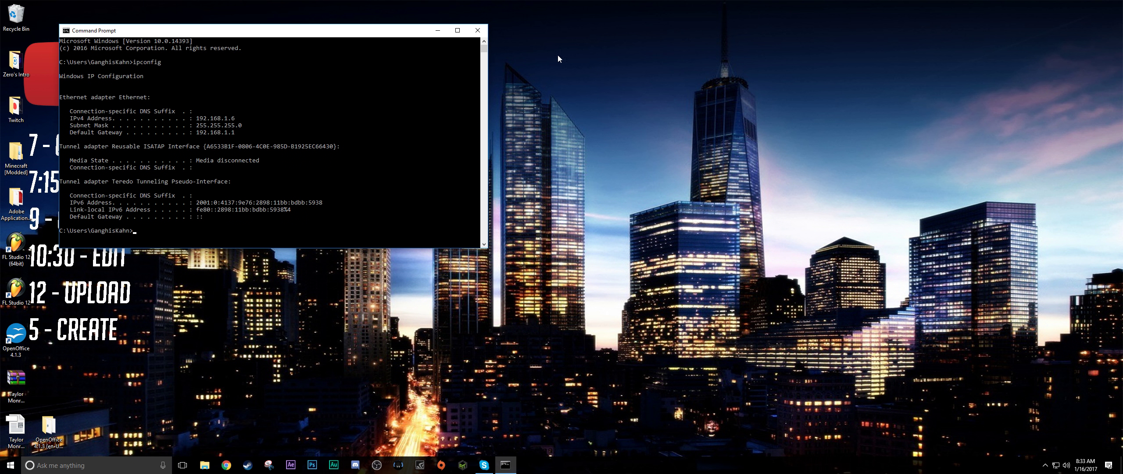
click(439, 31)
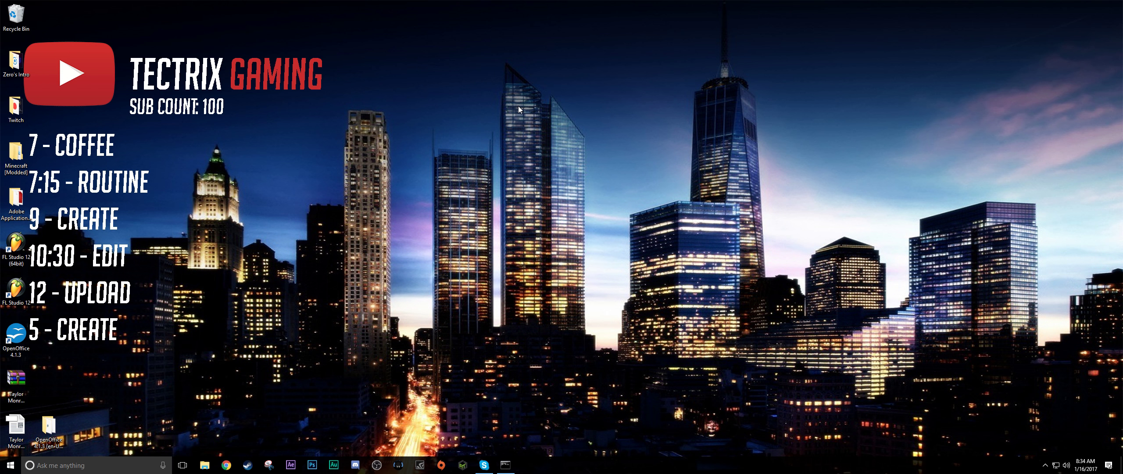
click(505, 465)
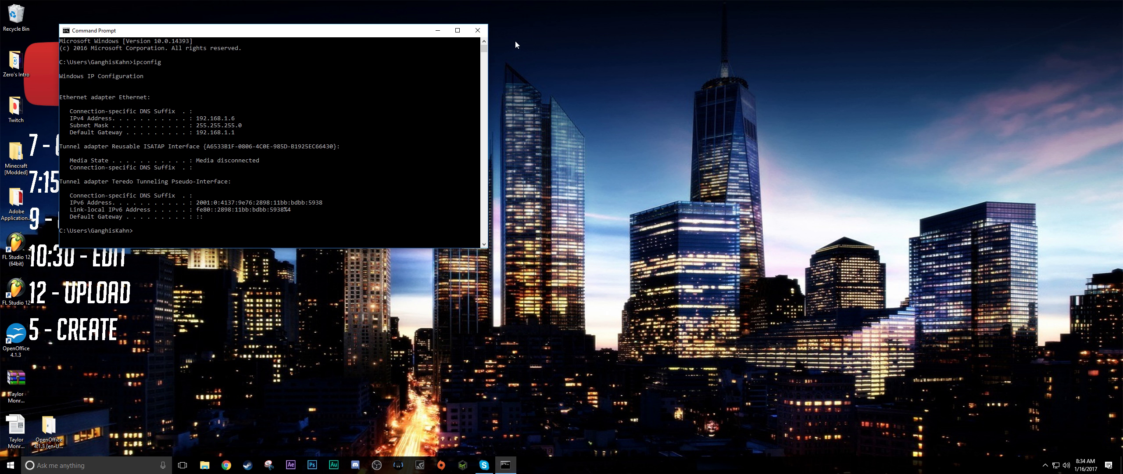
click(477, 30)
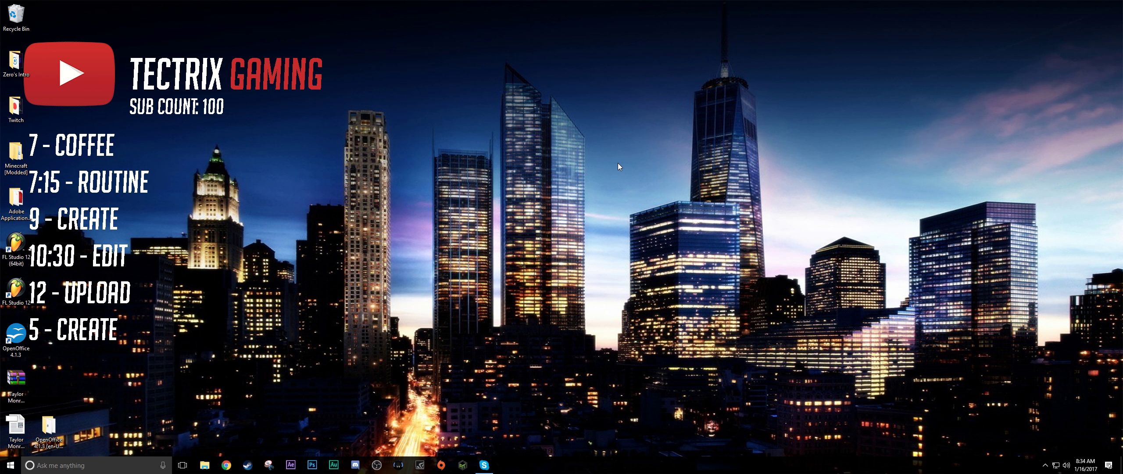